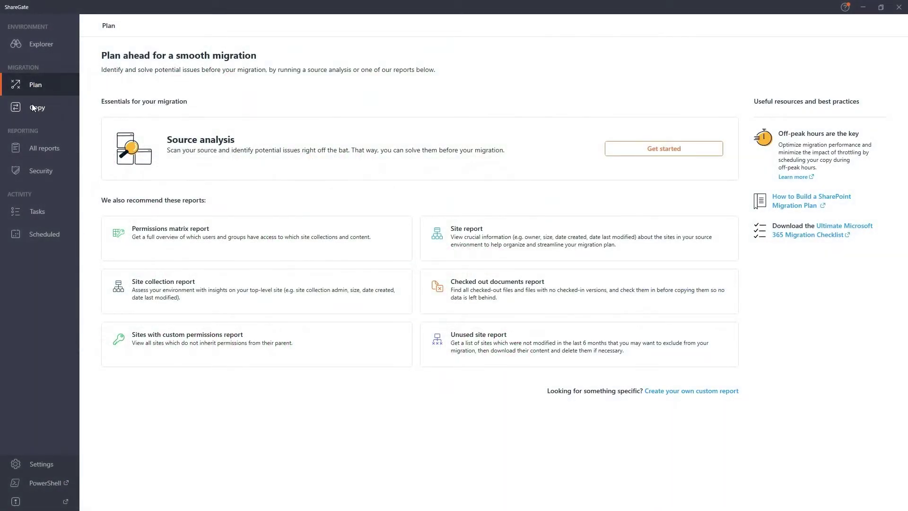
# Step: Open the Copy section under Migration in the left sidebar
pyautogui.click(33, 107)
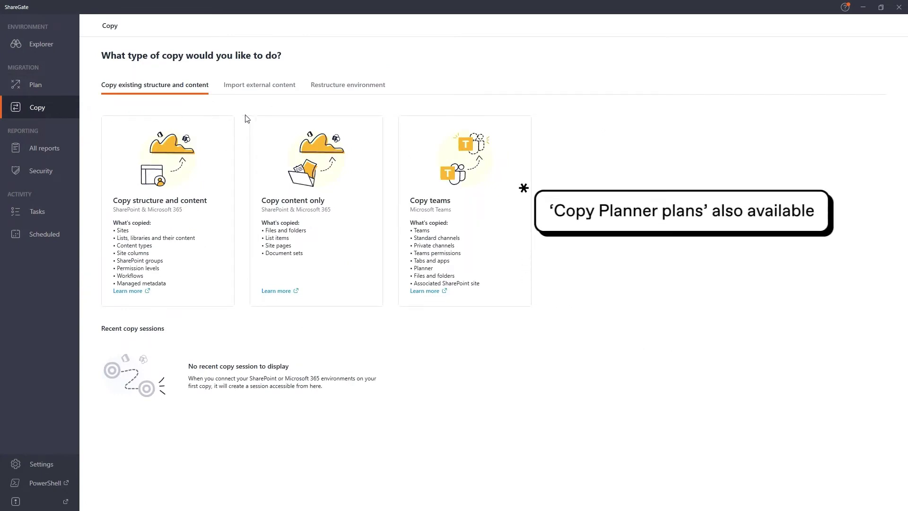
# Step: Choose the Copy teams option to list the 18 available source teams
pyautogui.click(434, 191)
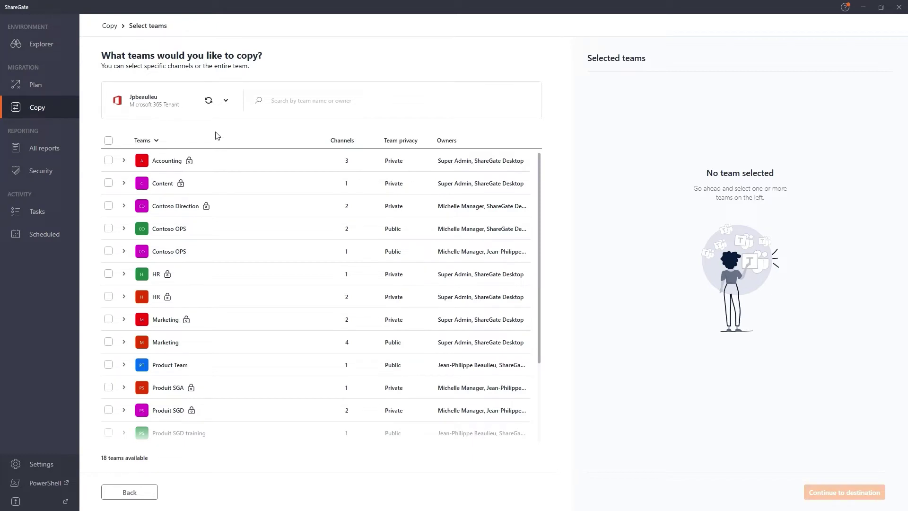
# Step: Begin adding a new tenant connection with Browser authentication, then return to Select teams
pyautogui.click(227, 102)
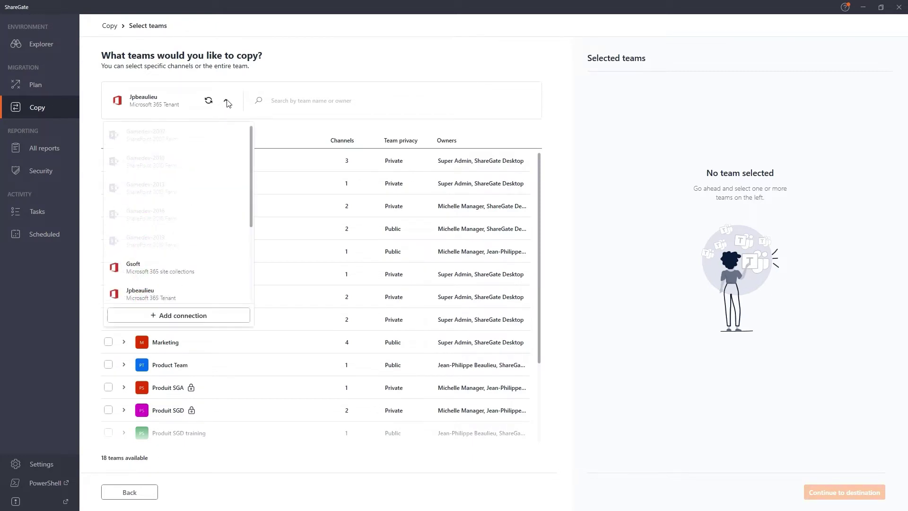
pyautogui.click(191, 316)
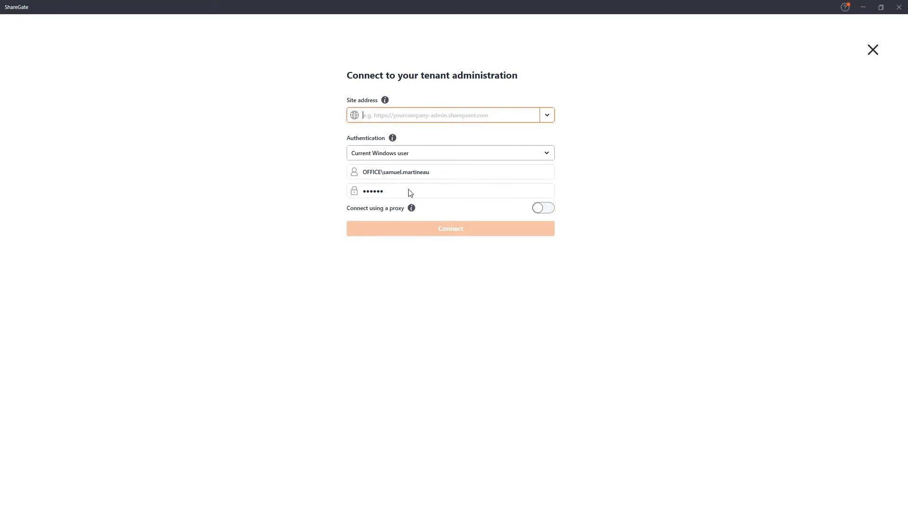
pyautogui.click(547, 155)
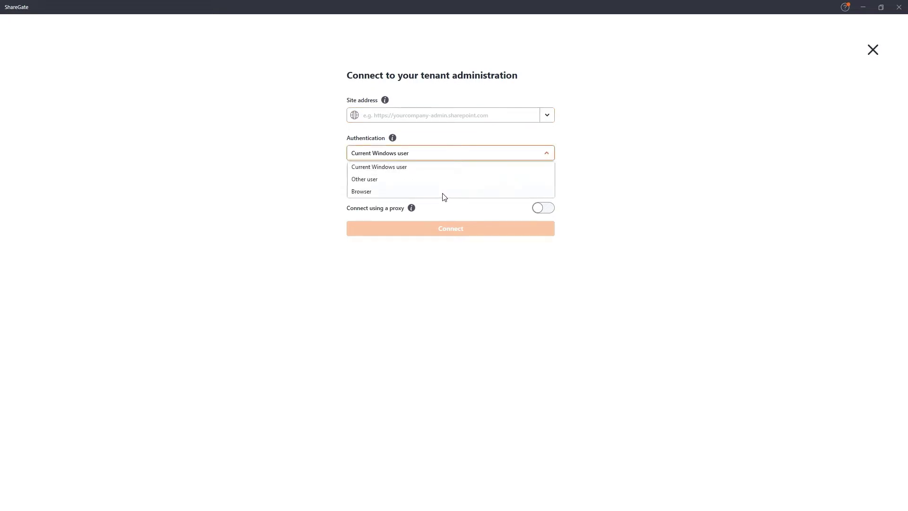
pyautogui.click(444, 197)
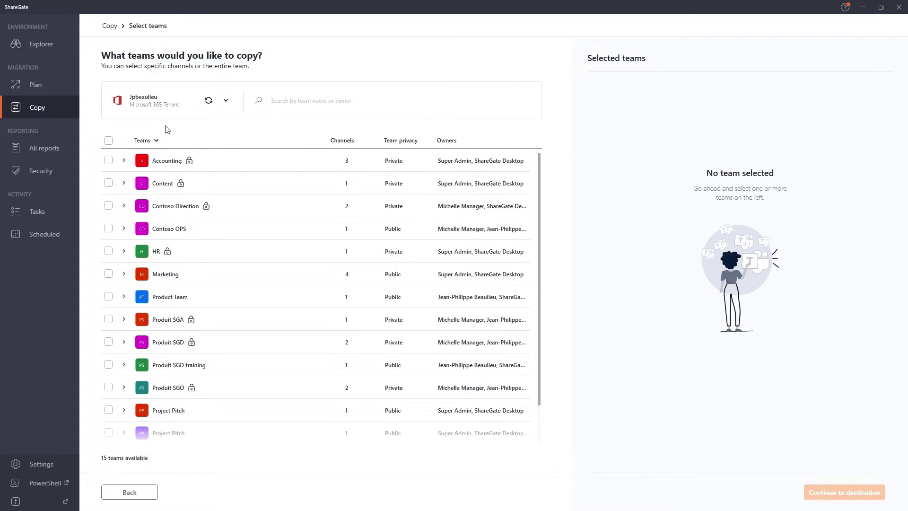
# Step: Select the Marketing, Accounting and HR teams along with all their channels
pyautogui.click(109, 141)
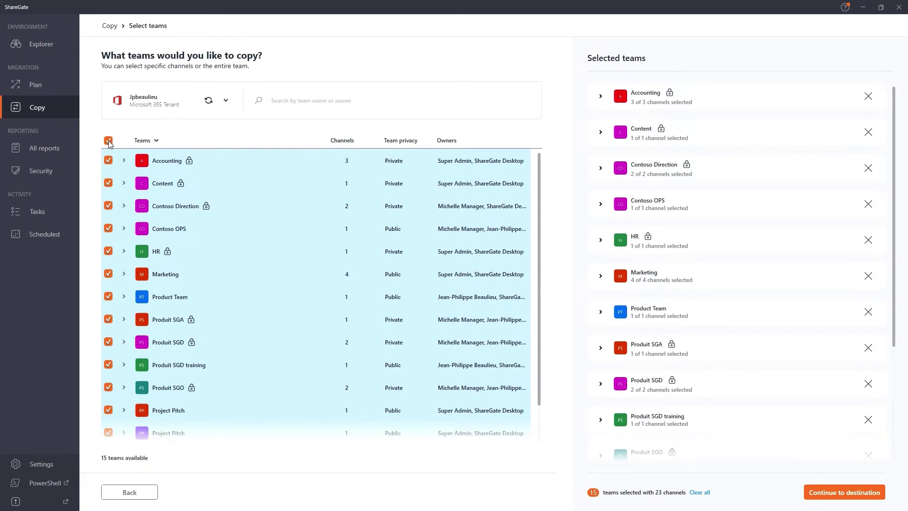
pyautogui.click(108, 141)
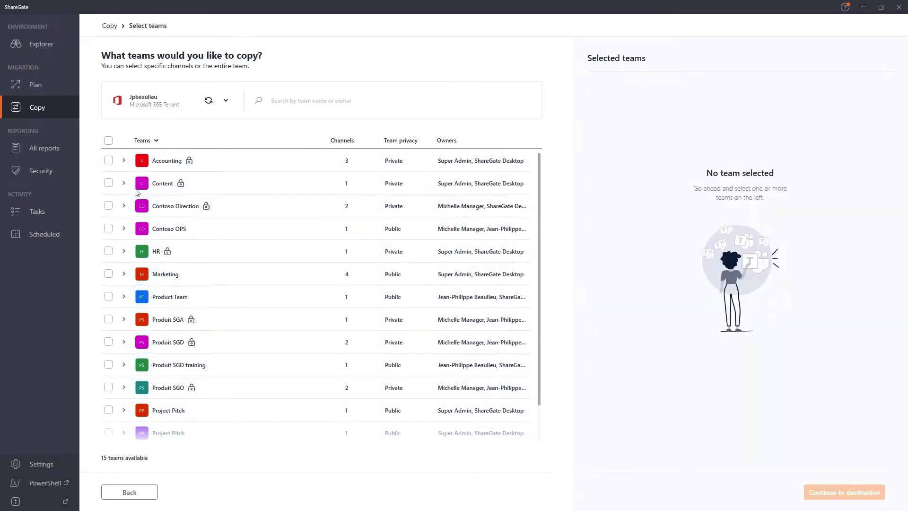
pyautogui.click(124, 274)
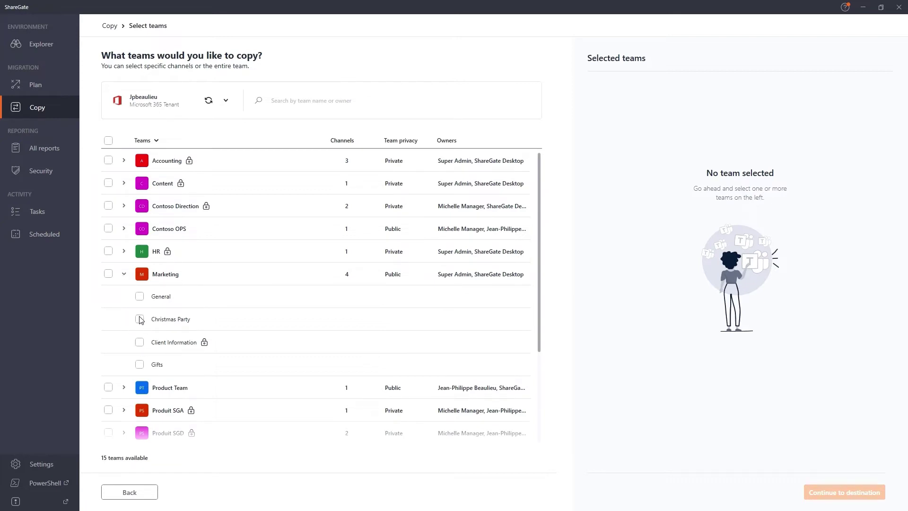
pyautogui.click(108, 274)
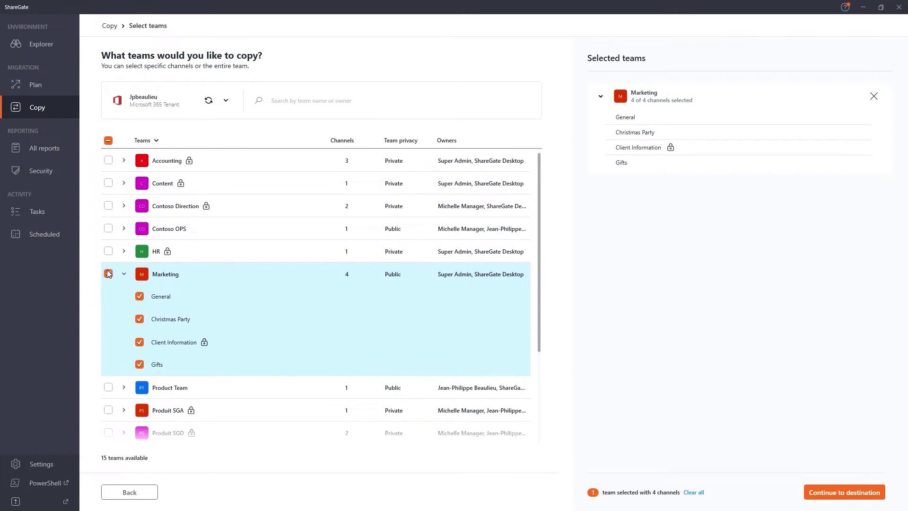
pyautogui.click(124, 160)
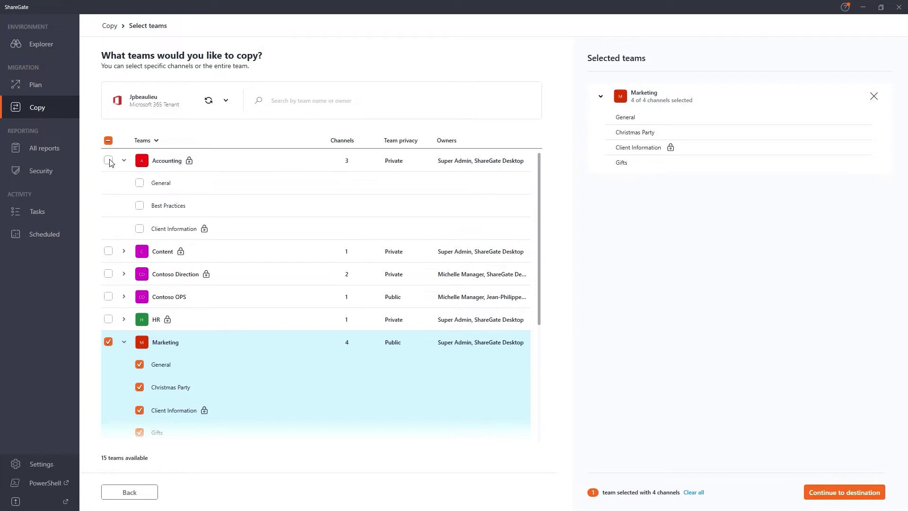
pyautogui.click(108, 160)
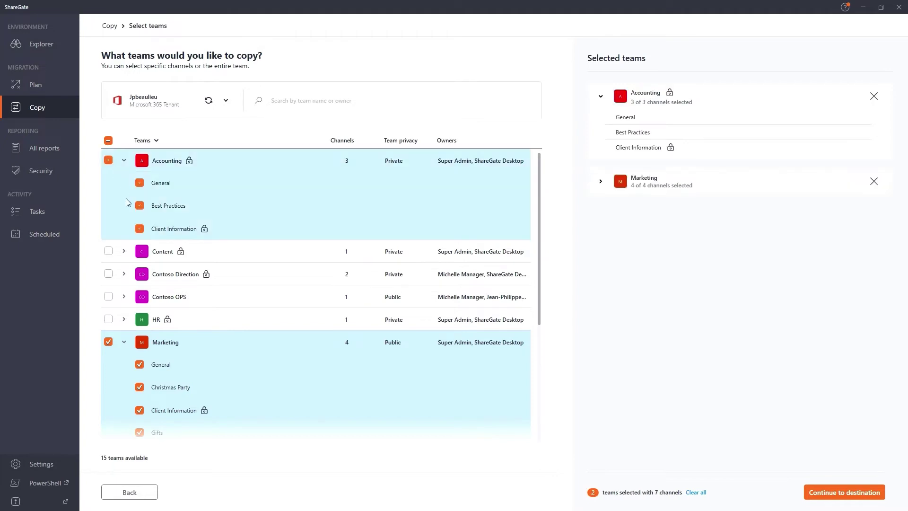
pyautogui.click(124, 319)
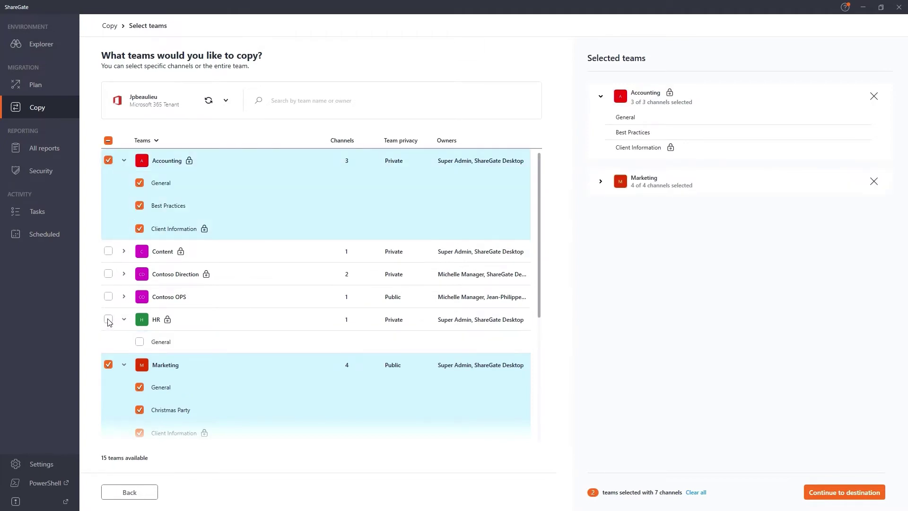
pyautogui.click(108, 320)
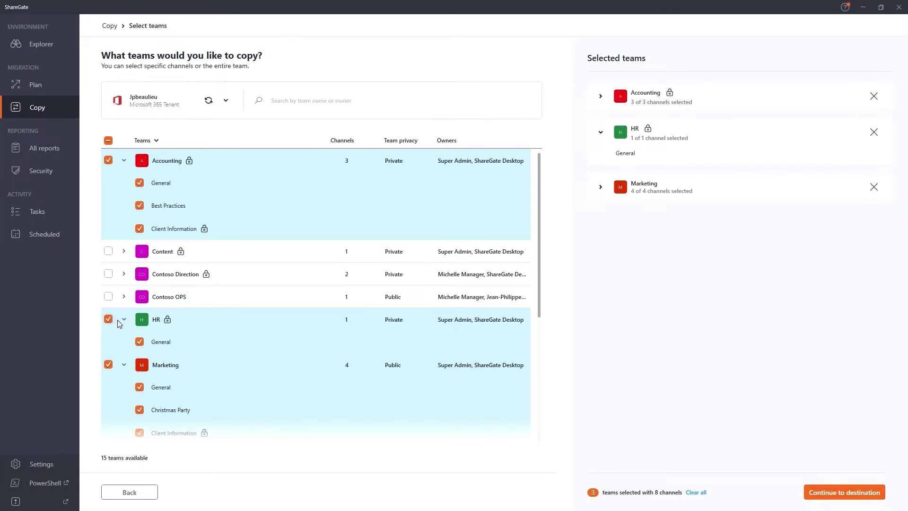
# Step: Review Marketing's and Accounting's channels in the Selected teams summary and continue to destination
pyautogui.click(601, 187)
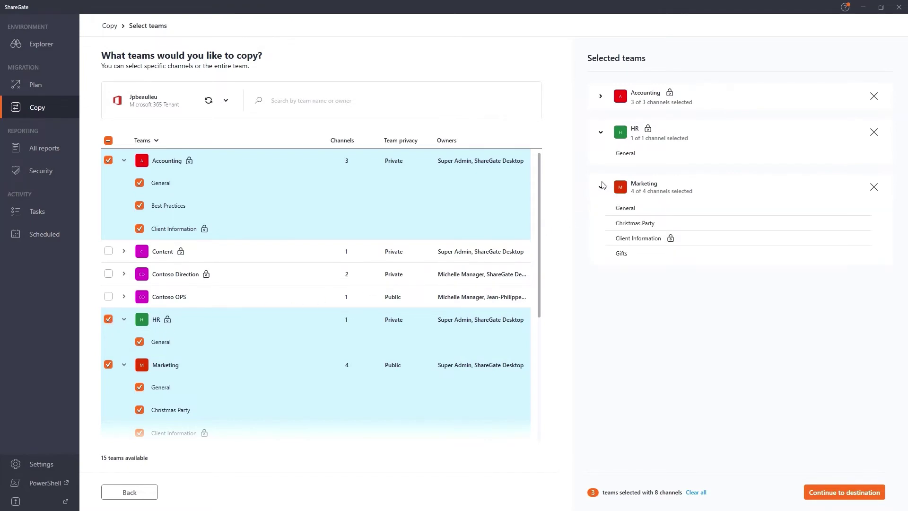
pyautogui.click(601, 97)
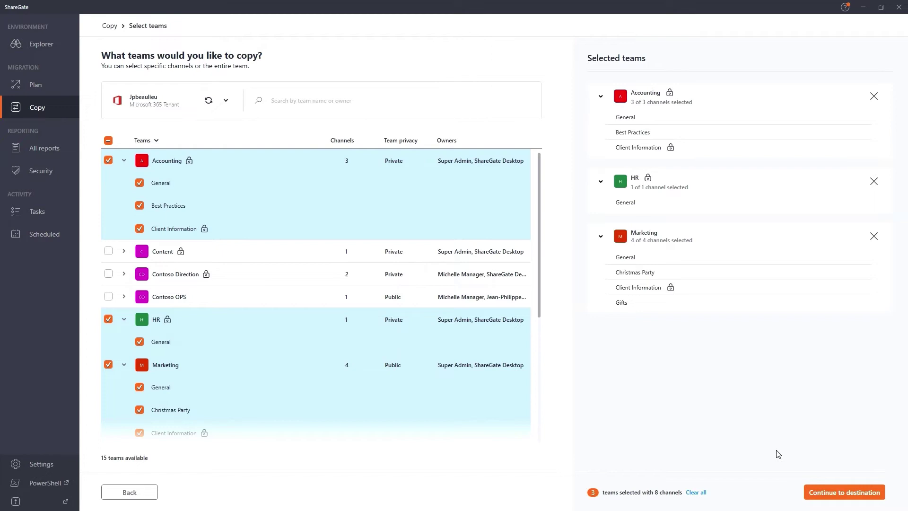
pyautogui.click(830, 492)
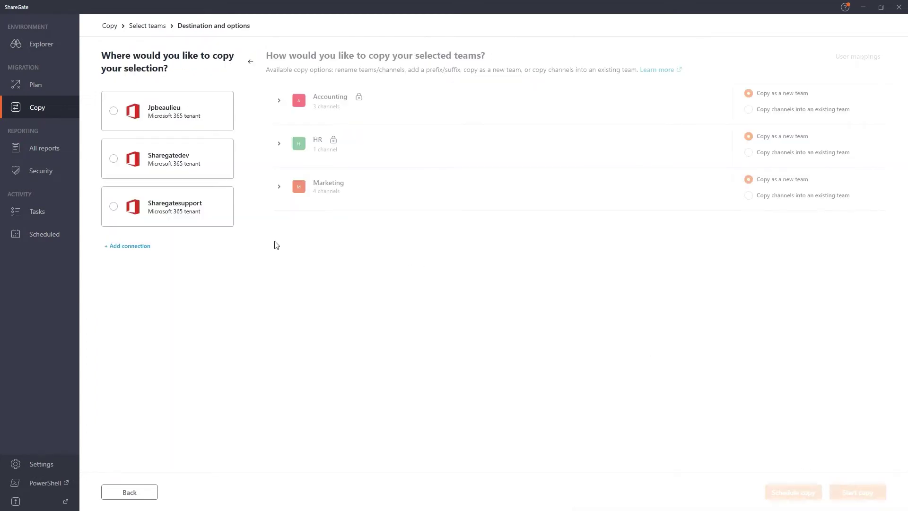
# Step: Target Sharegatesupport and copy Accounting's channels into the existing Accounting team
pyautogui.click(114, 207)
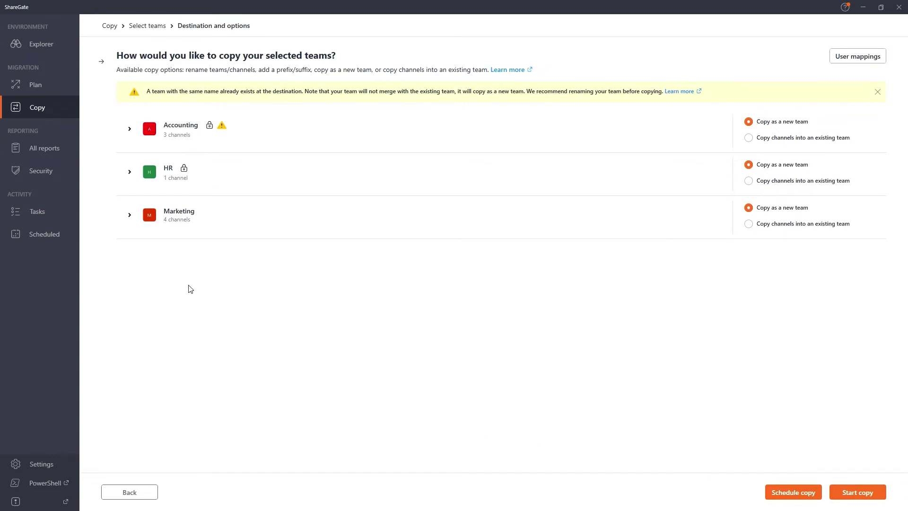
pyautogui.click(130, 129)
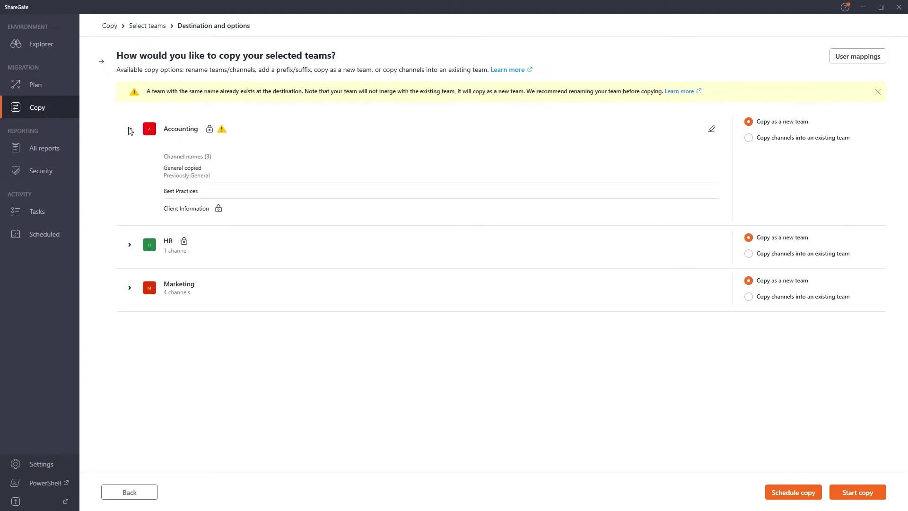
pyautogui.click(748, 137)
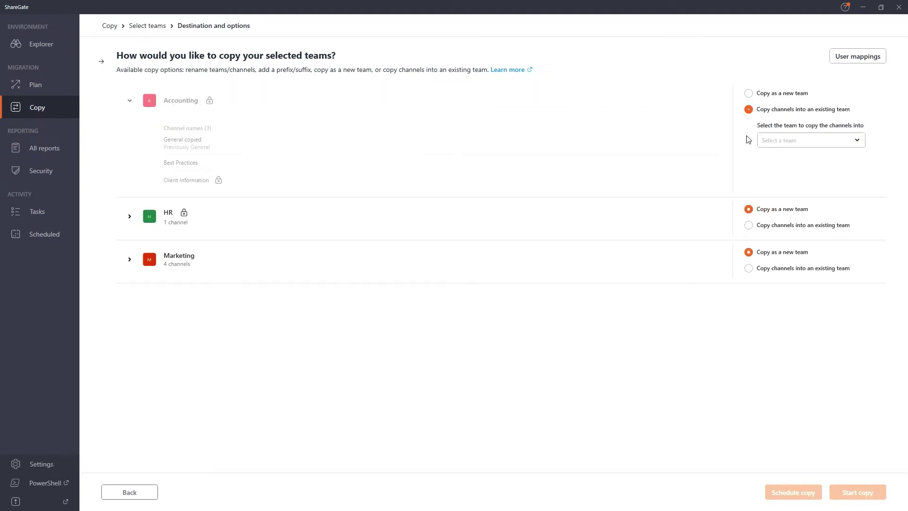
pyautogui.click(780, 146)
pyautogui.write('accoun')
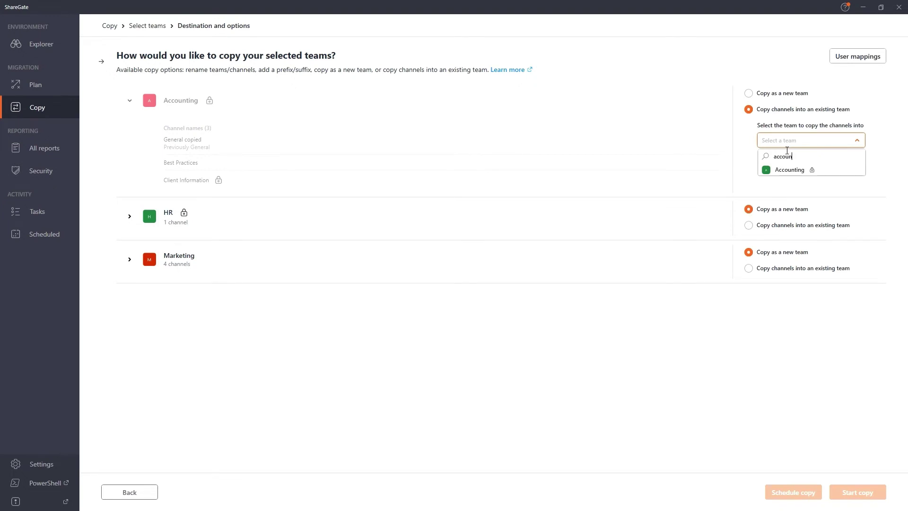
pyautogui.click(776, 172)
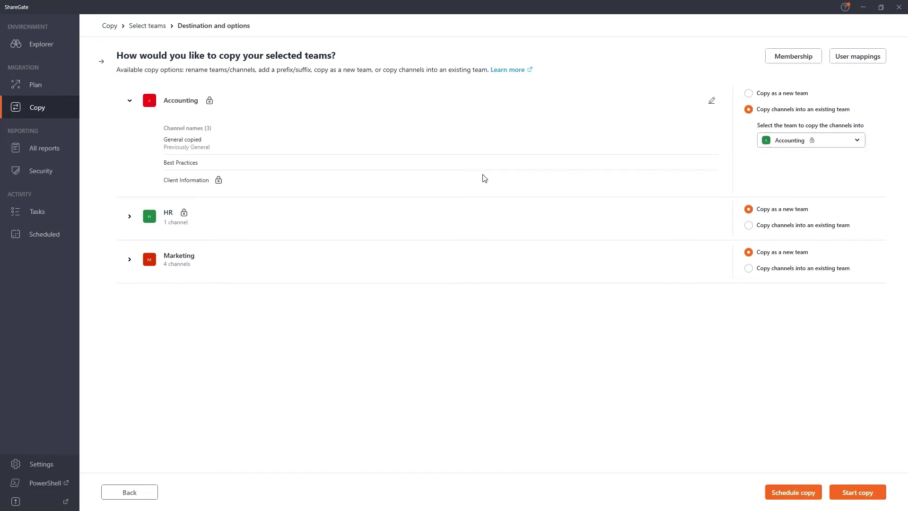
# Step: Try editing Accounting's General channel name directly, then revert the change
pyautogui.click(712, 100)
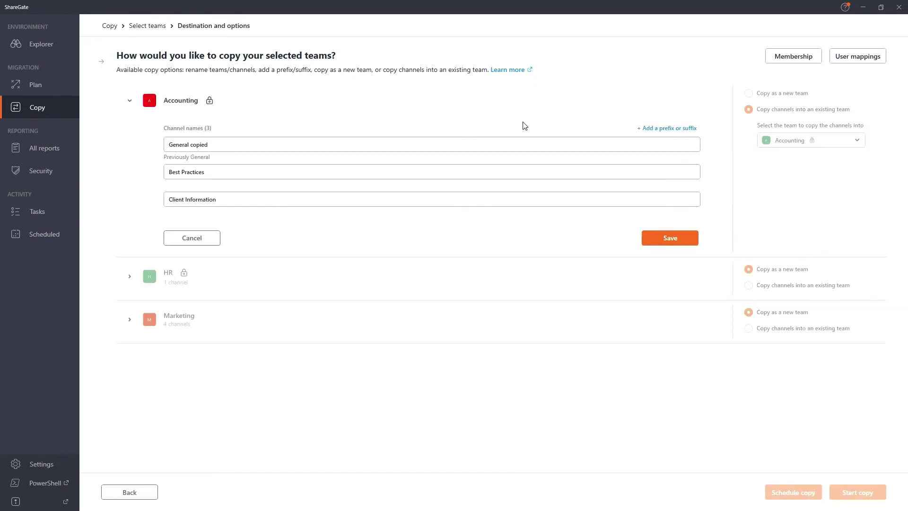
pyautogui.click(327, 148)
pyautogui.doubleClick(329, 149)
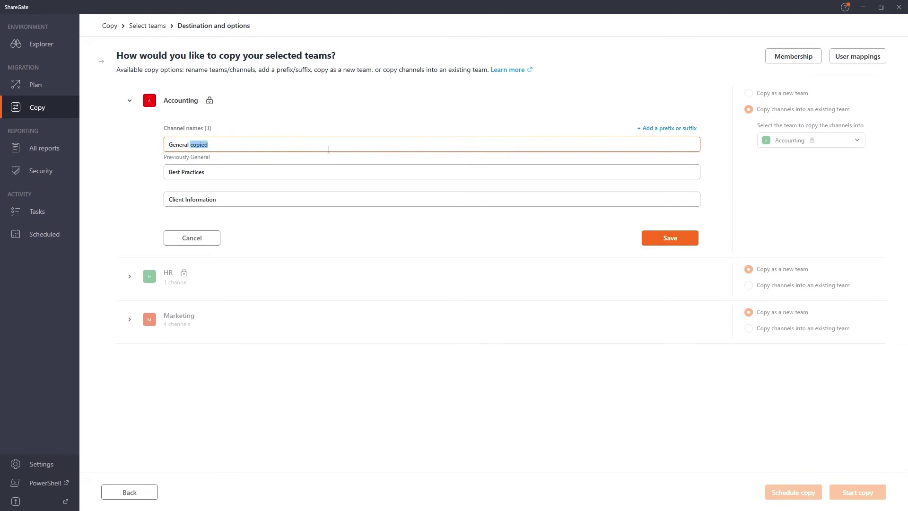
pyautogui.write('2.0')
pyautogui.press('BackSpace')
pyautogui.press('BackSpace')
pyautogui.press('BackSpace')
pyautogui.press('BackSpace')
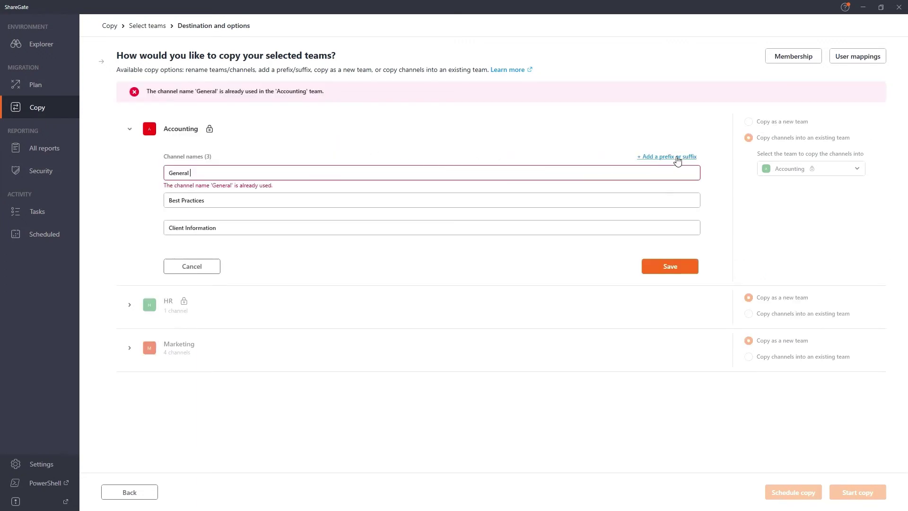
# Step: Add a '2.0' suffix to conflicting channels only, making General 'General 2.0', and save
pyautogui.click(677, 161)
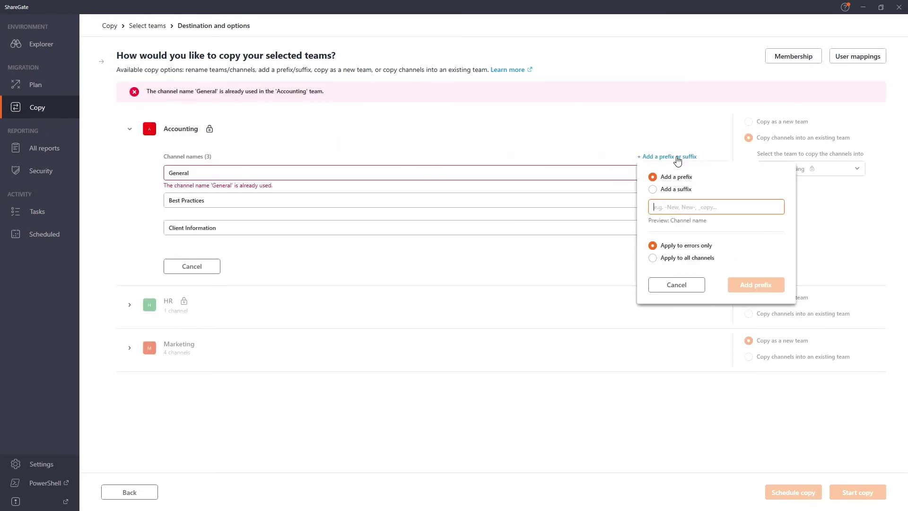
pyautogui.click(664, 189)
pyautogui.click(672, 207)
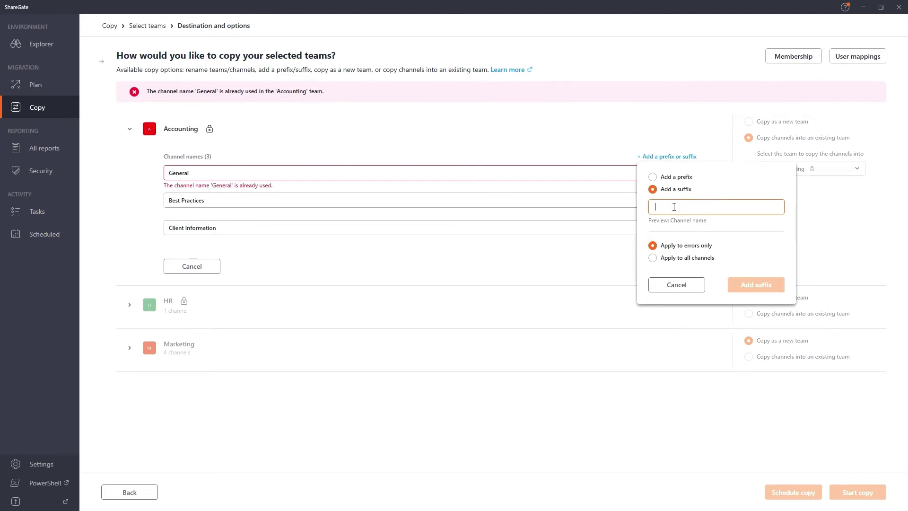
pyautogui.write('2.0')
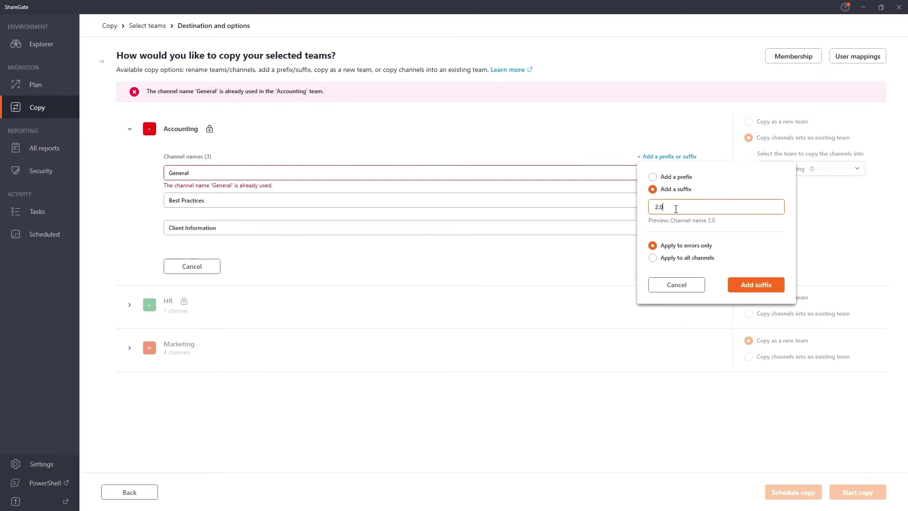
pyautogui.click(668, 259)
pyautogui.click(675, 245)
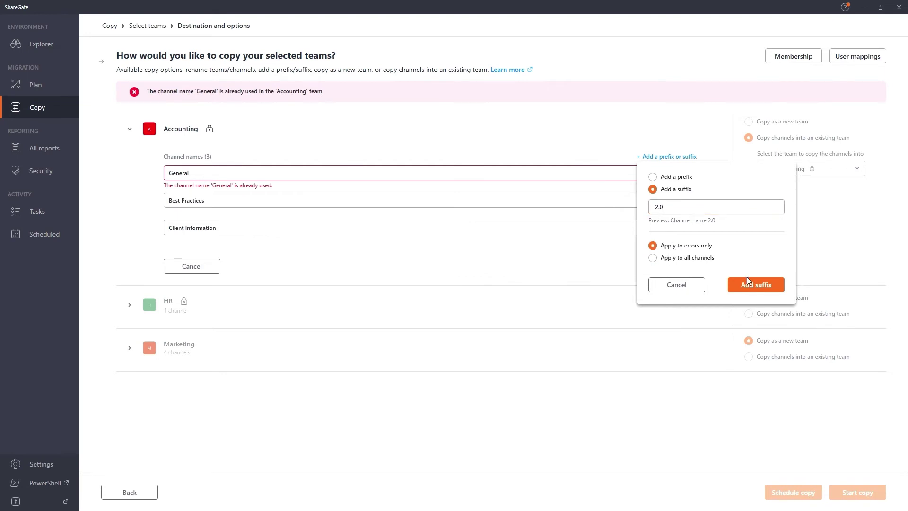
pyautogui.click(755, 284)
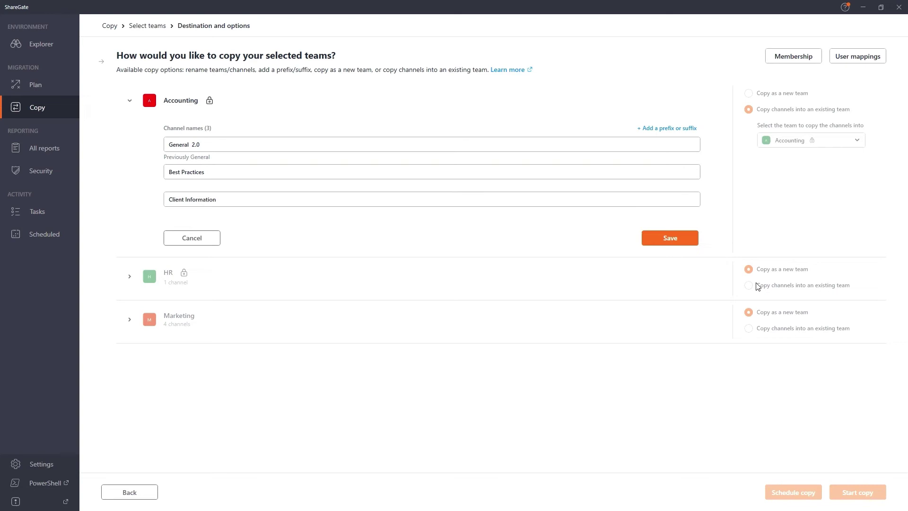
pyautogui.click(677, 238)
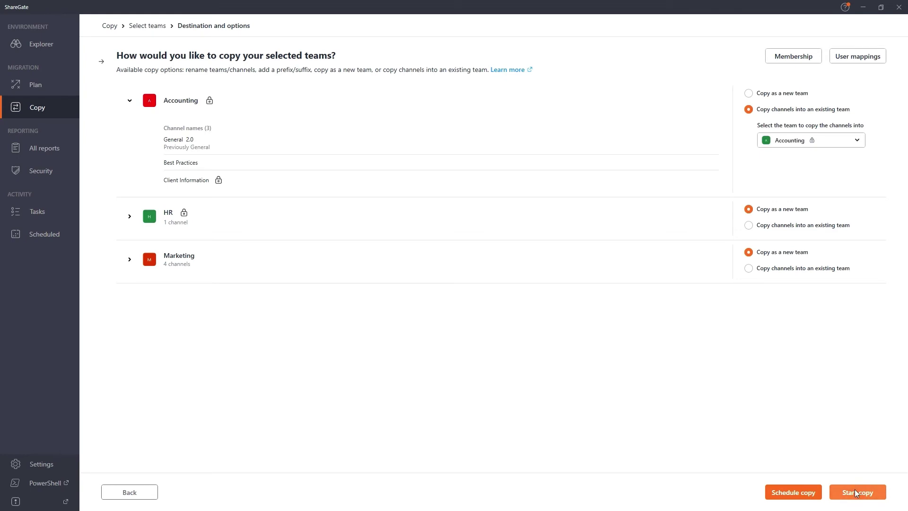
# Step: Leave user mappings unchanged, start copying the three teams, and view the Tasks list
pyautogui.click(862, 63)
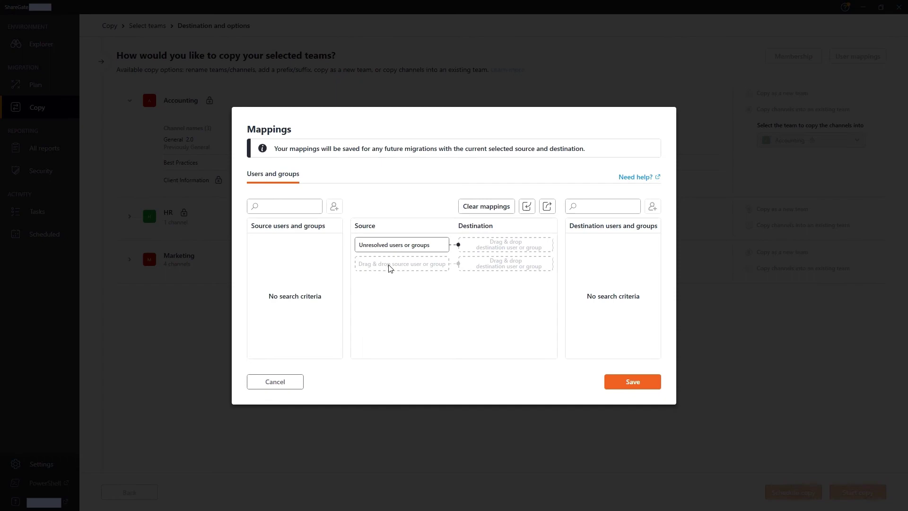
pyautogui.click(293, 380)
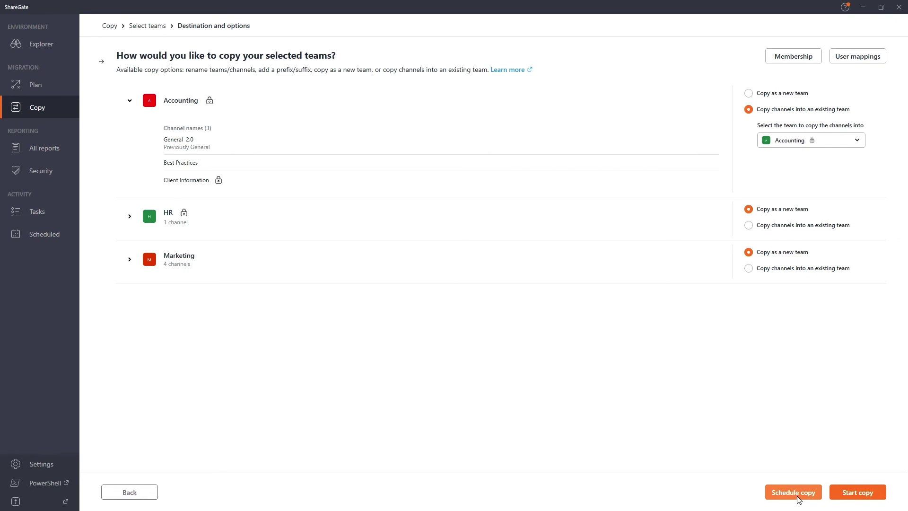
pyautogui.click(867, 493)
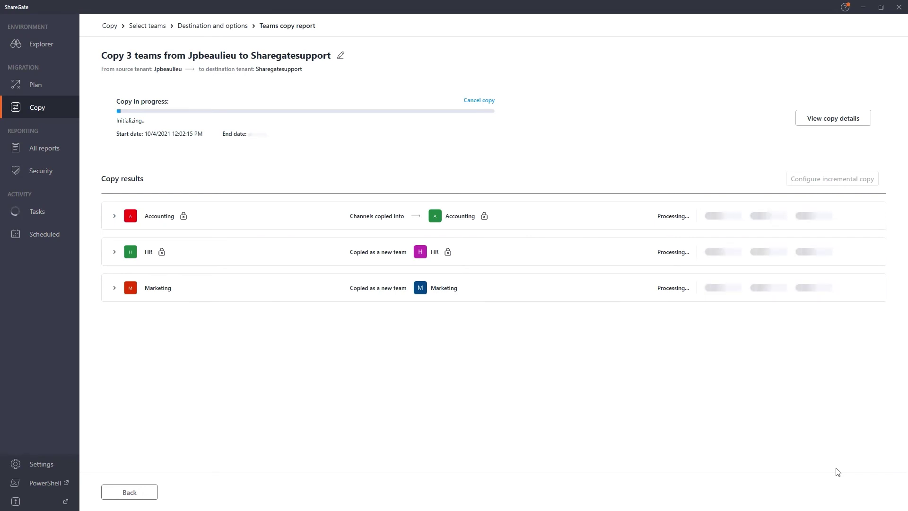
pyautogui.click(33, 214)
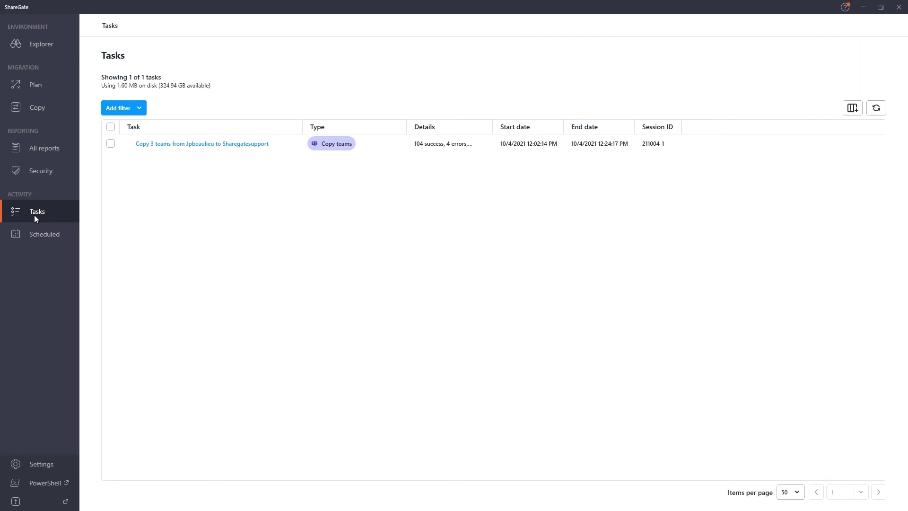
# Step: Open the finished three-team copy task's report and choose Configure incremental copy
pyautogui.click(112, 144)
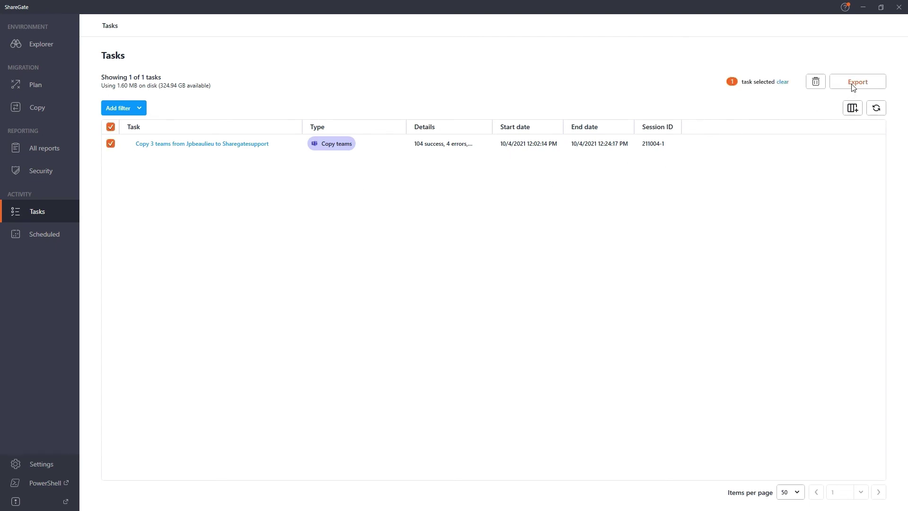
pyautogui.click(110, 144)
pyautogui.click(168, 145)
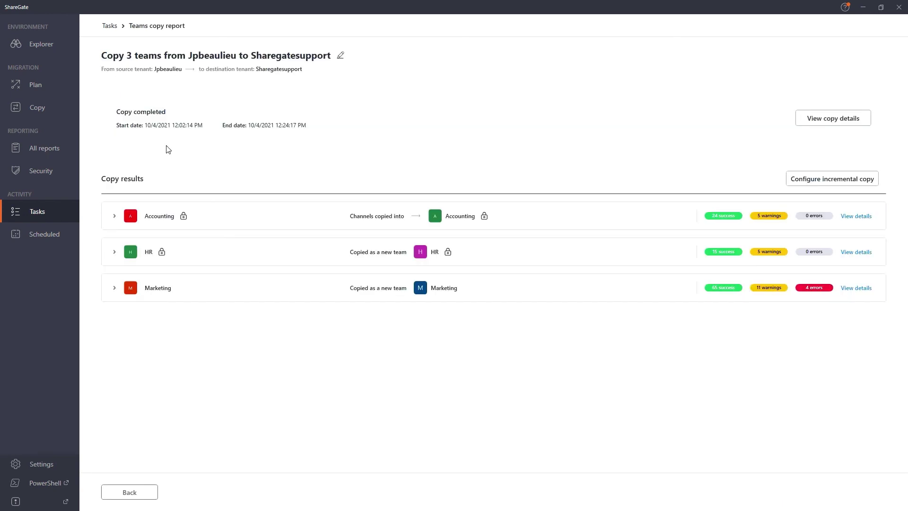
pyautogui.click(806, 182)
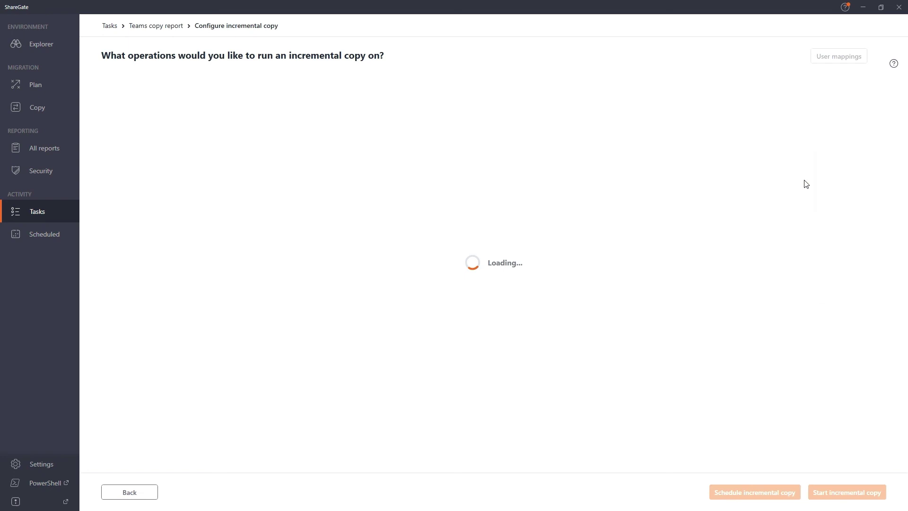